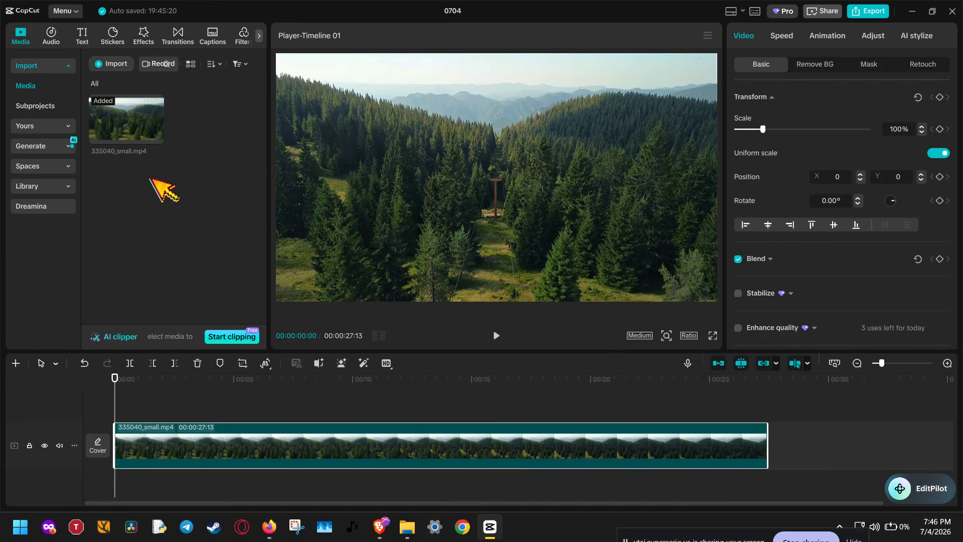
Step: Import music.mp3 from the Assets folder into the project's media
click(117, 65)
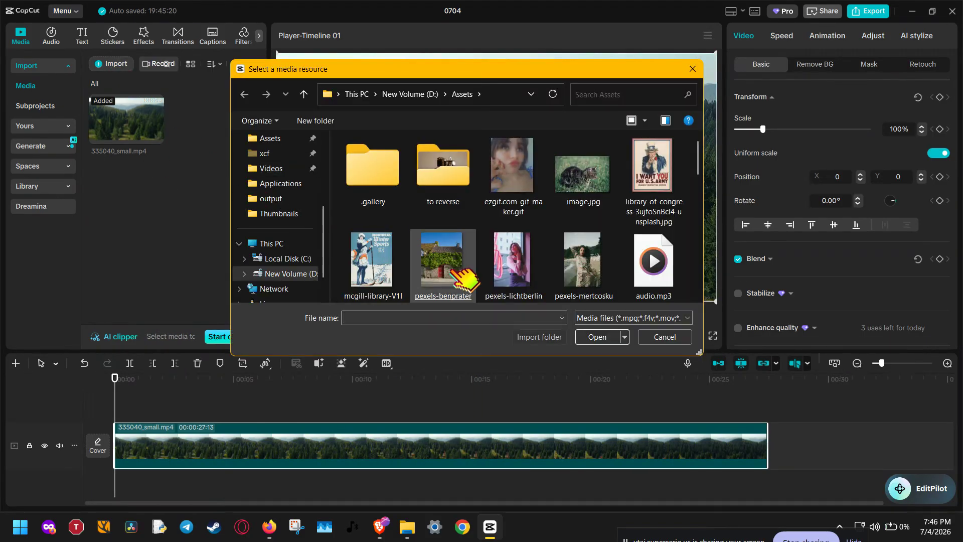
scroll(464, 278, down, 3)
double_click(443, 275)
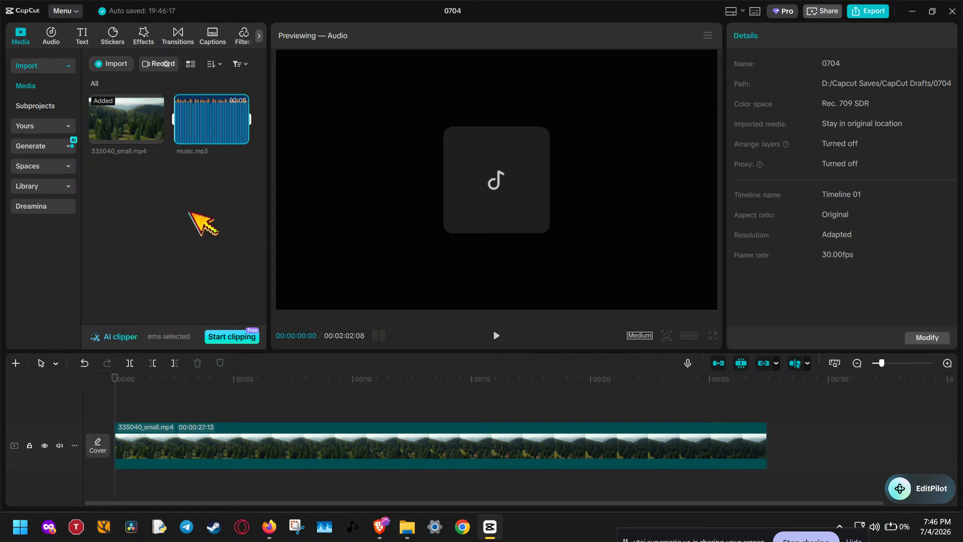
Step: Try music.mp3 beneath the video clip, trimmed to the video's end, and delete that audio clip from the timeline
drag(193, 123, 127, 494)
click(768, 390)
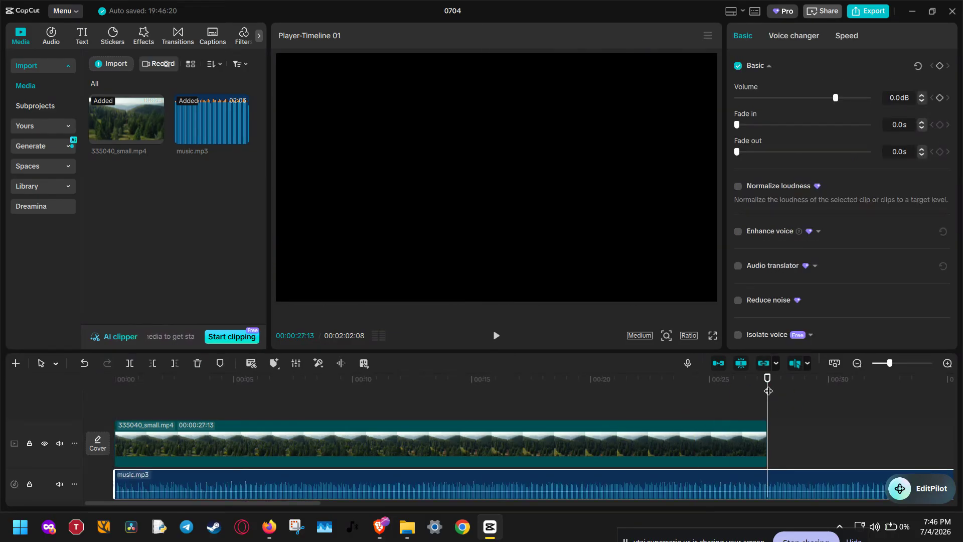
click(175, 363)
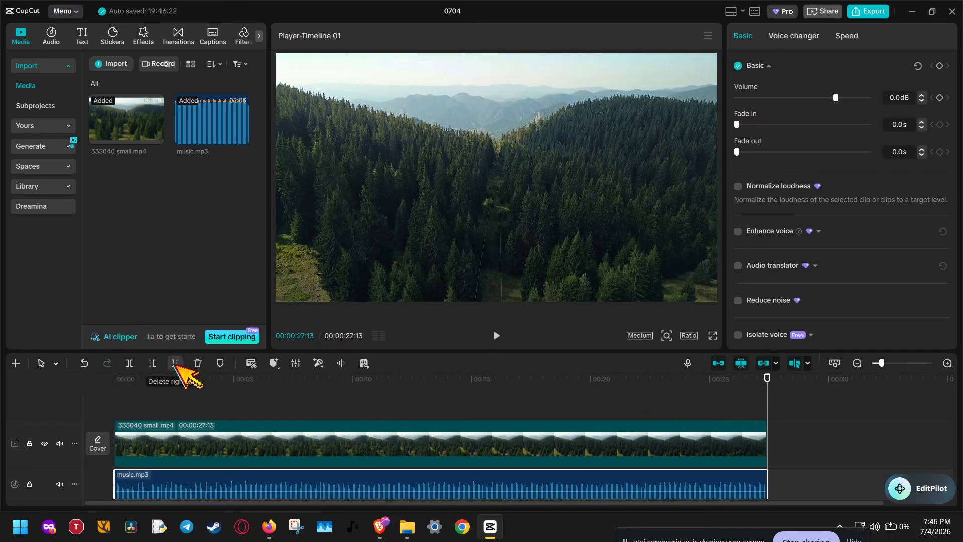
click(198, 365)
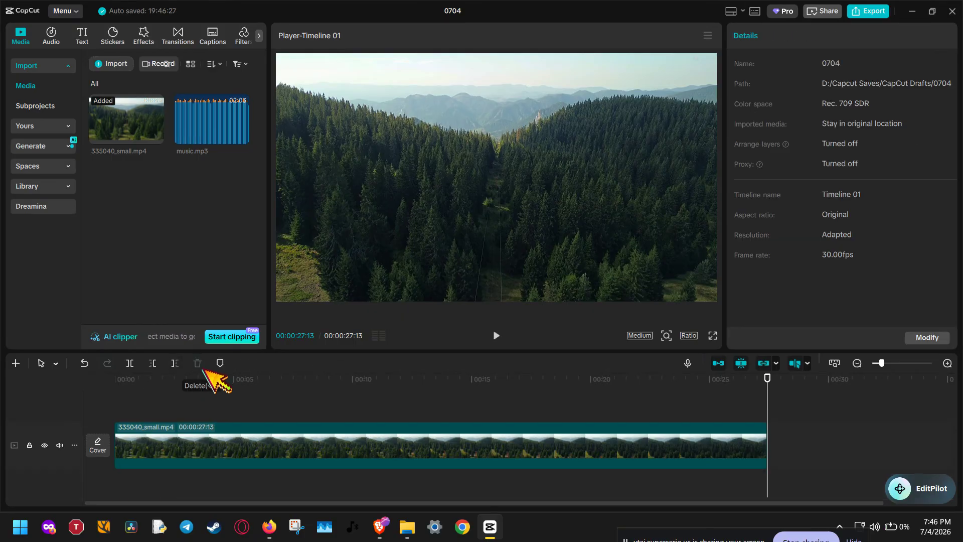
Step: Browse the built-in music by category and add How Wonderful from the Romantic tracks beneath the video clip, starting at 00:00
click(58, 39)
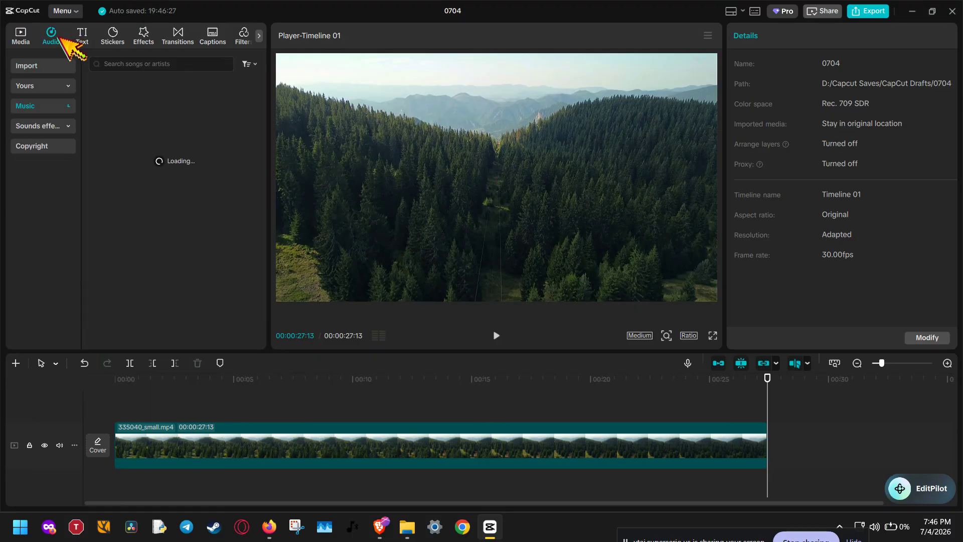
click(56, 103)
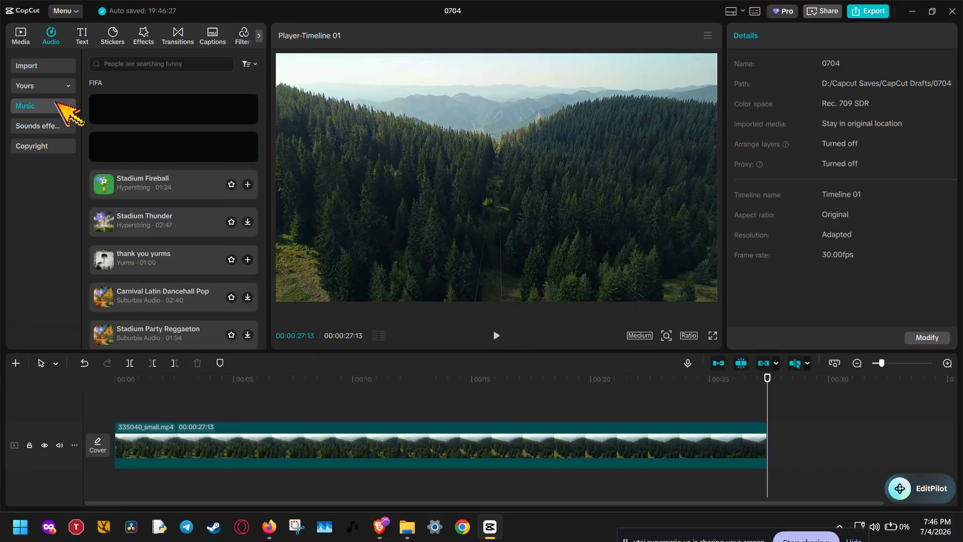
click(55, 103)
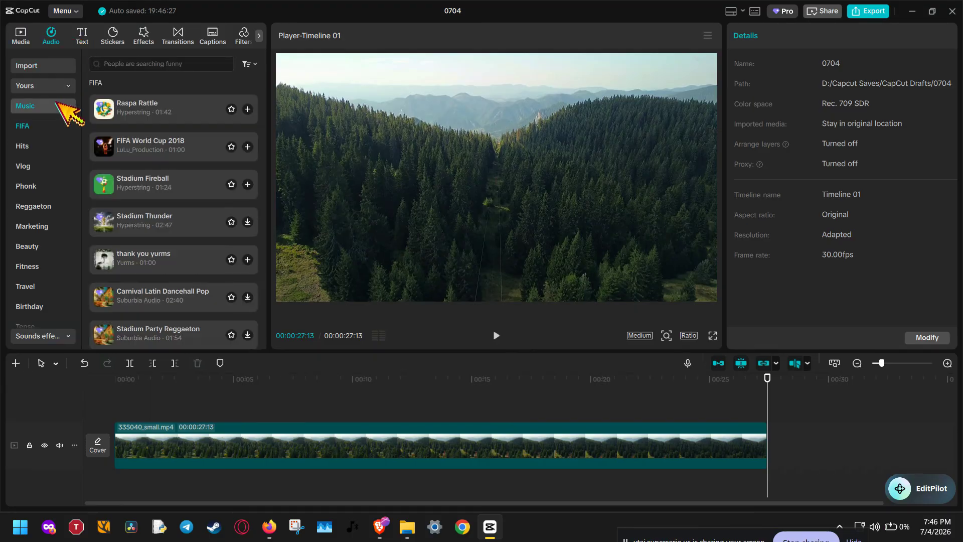
click(48, 170)
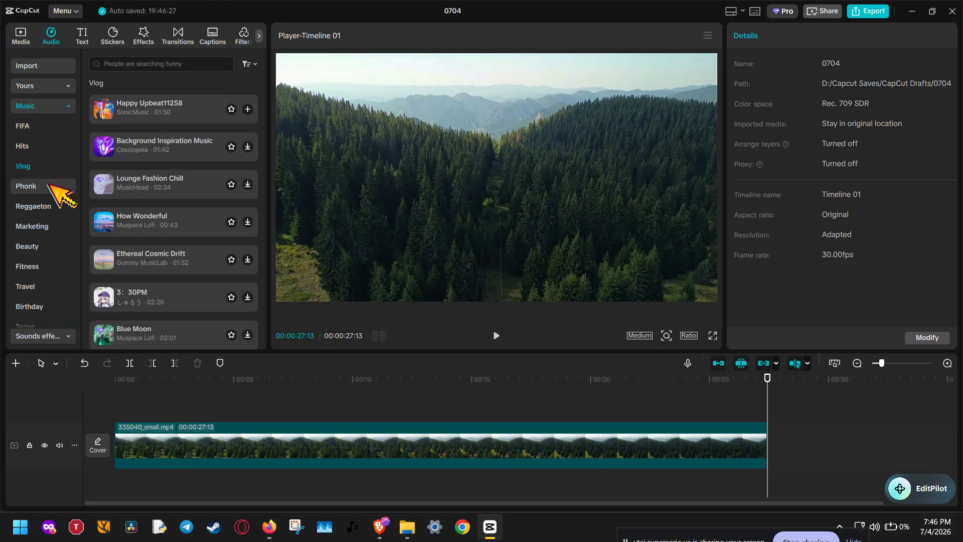
scroll(48, 248, down, 1)
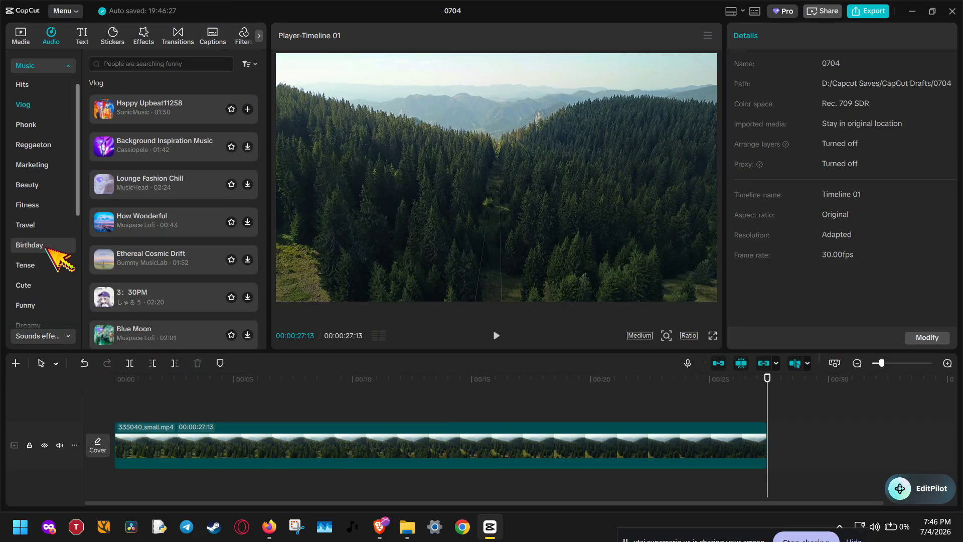
click(48, 246)
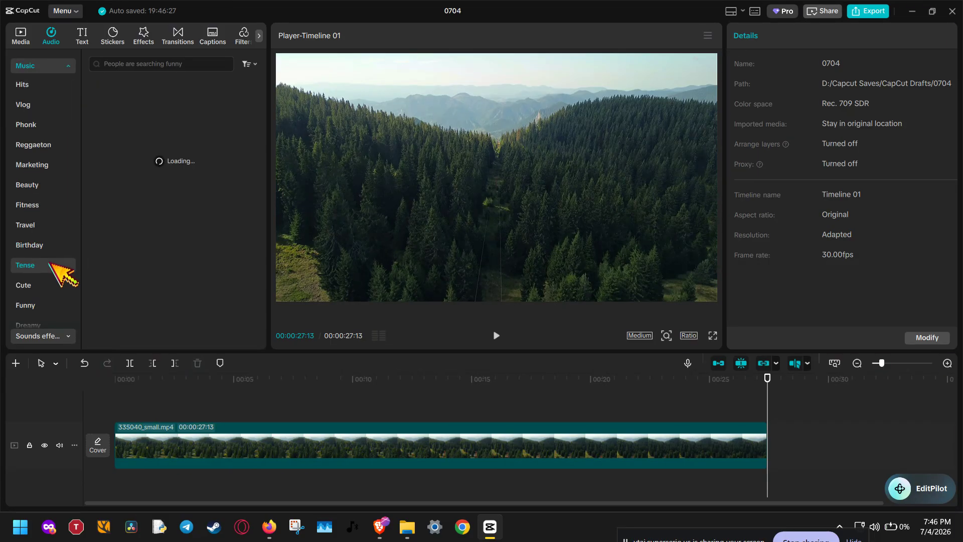
scroll(52, 268, down, 2)
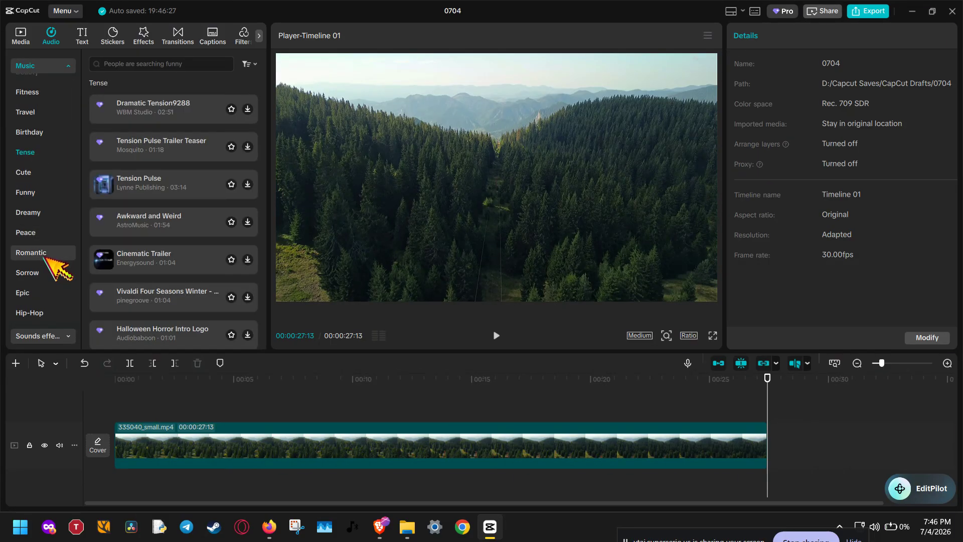
click(48, 256)
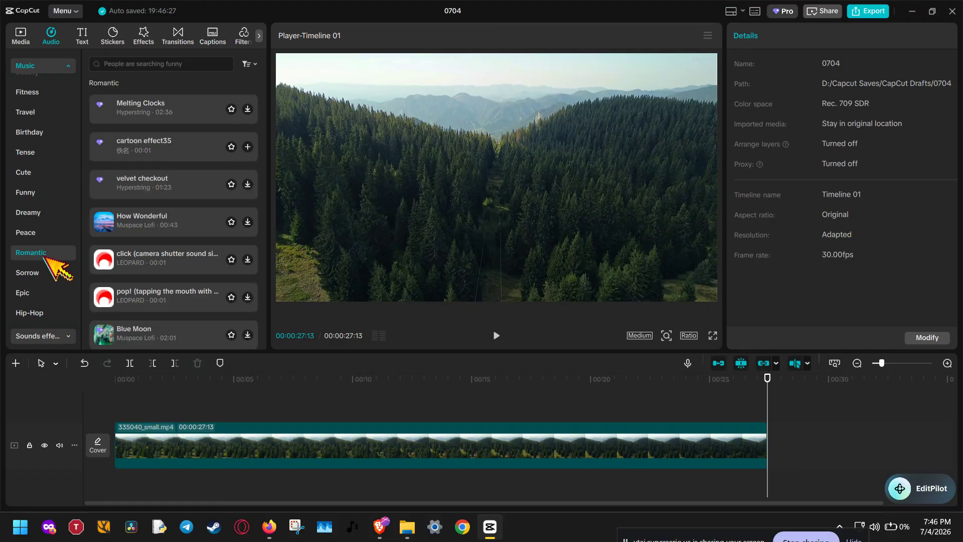
scroll(55, 300, down, 1)
click(109, 222)
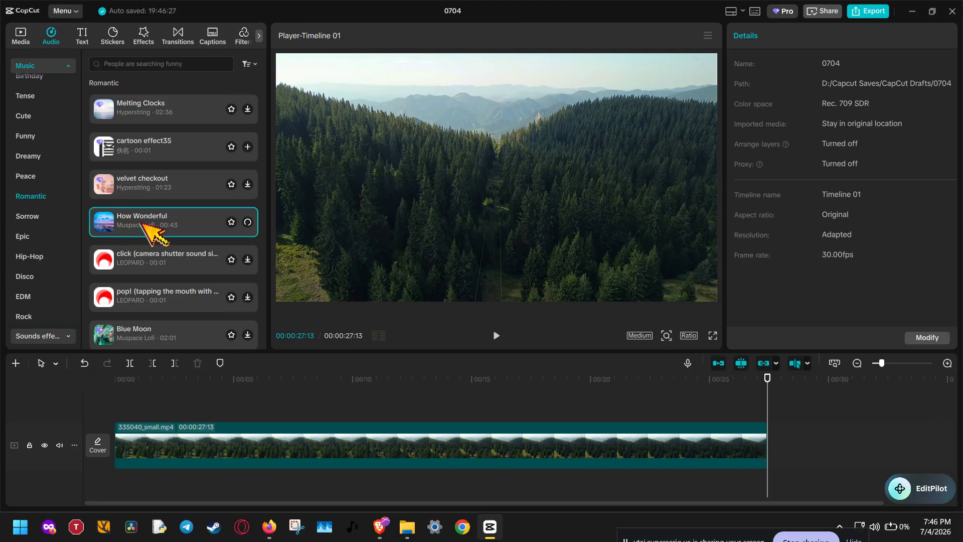
drag(187, 221, 106, 495)
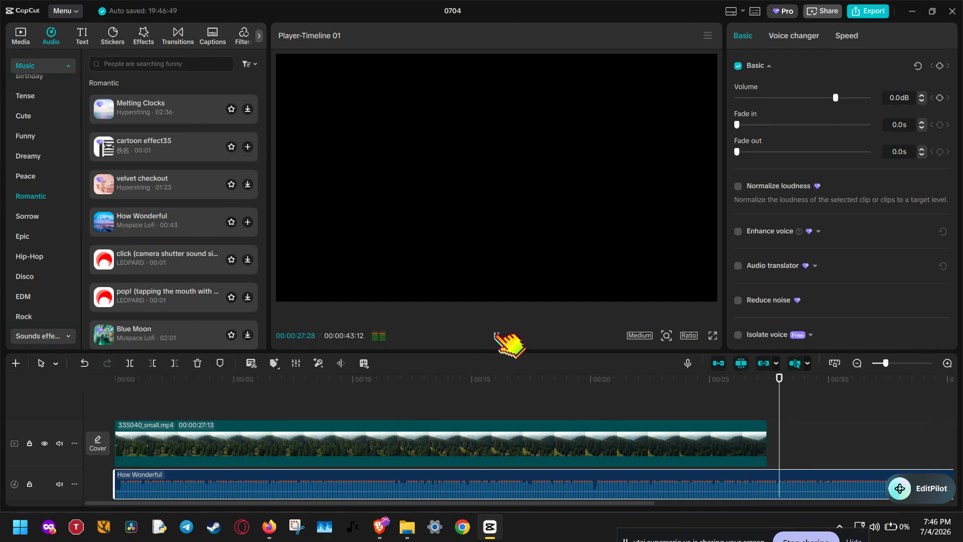
Step: Return the playhead near the start and look through the other tracks in the Romantic music category
click(121, 388)
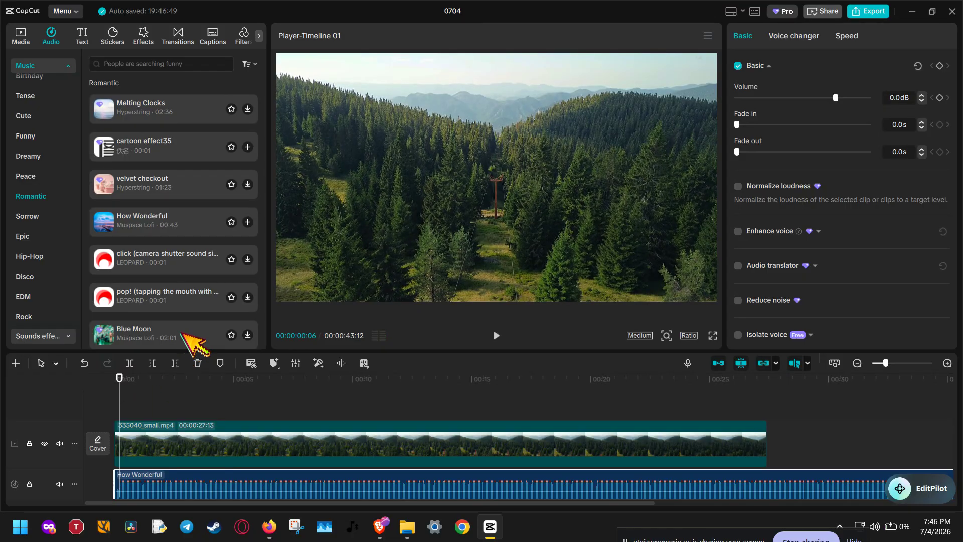
scroll(182, 338, down, 3)
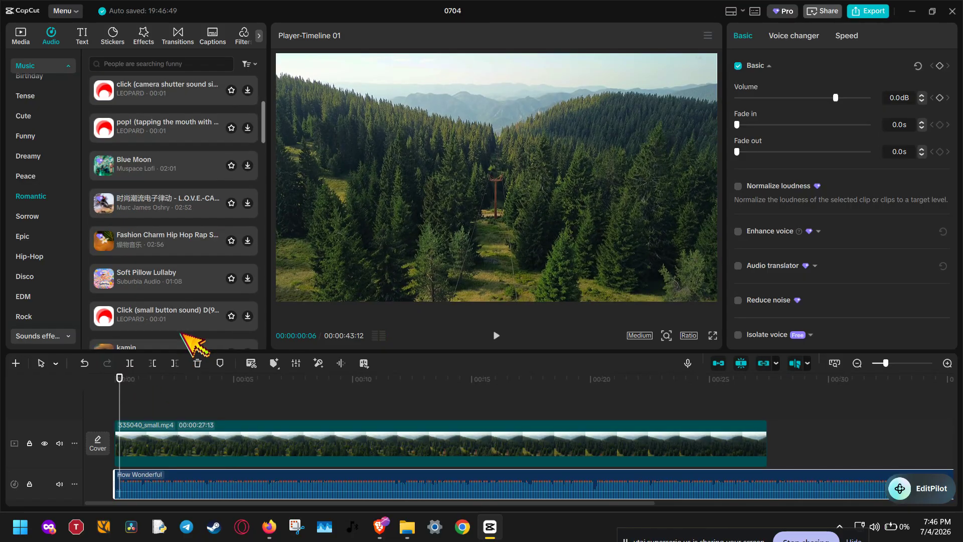
scroll(193, 344, down, 3)
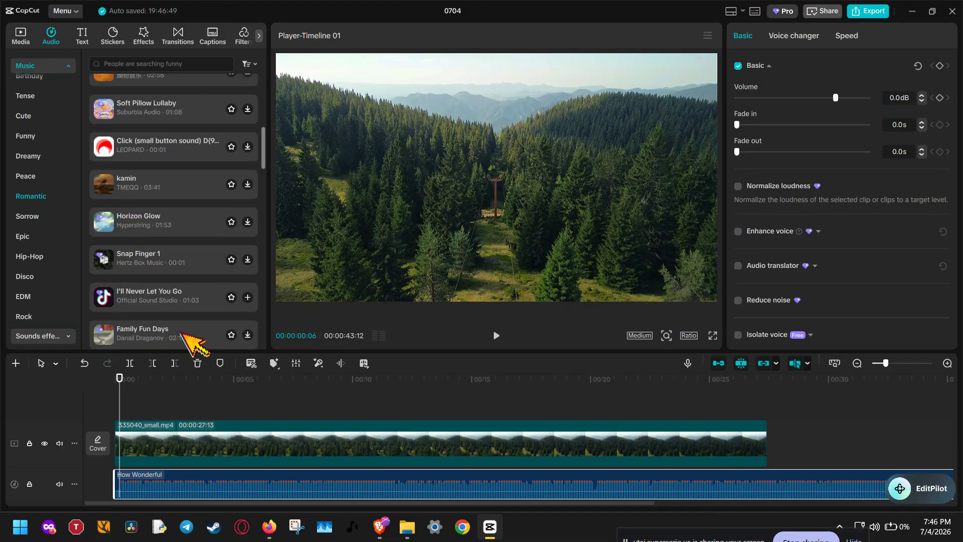
scroll(193, 344, down, 4)
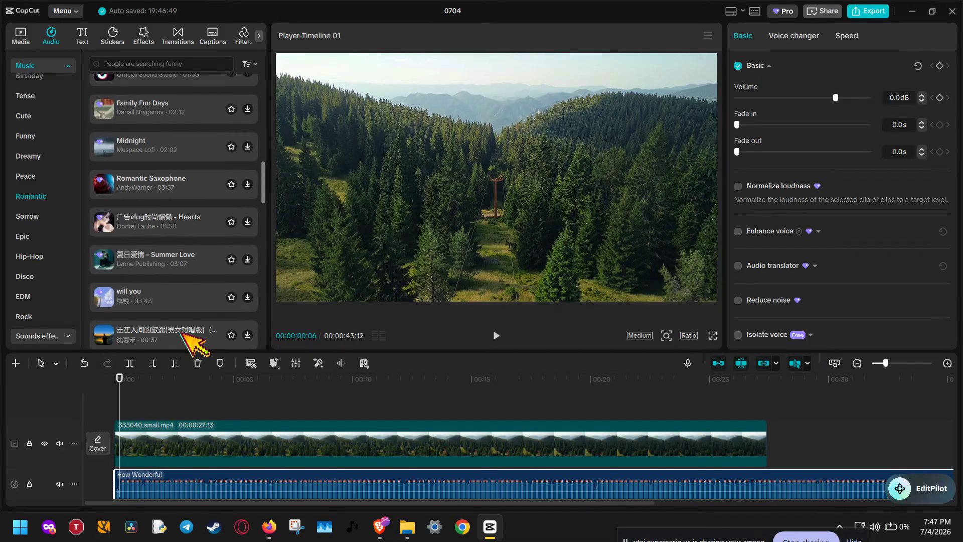
scroll(182, 332, up, 8)
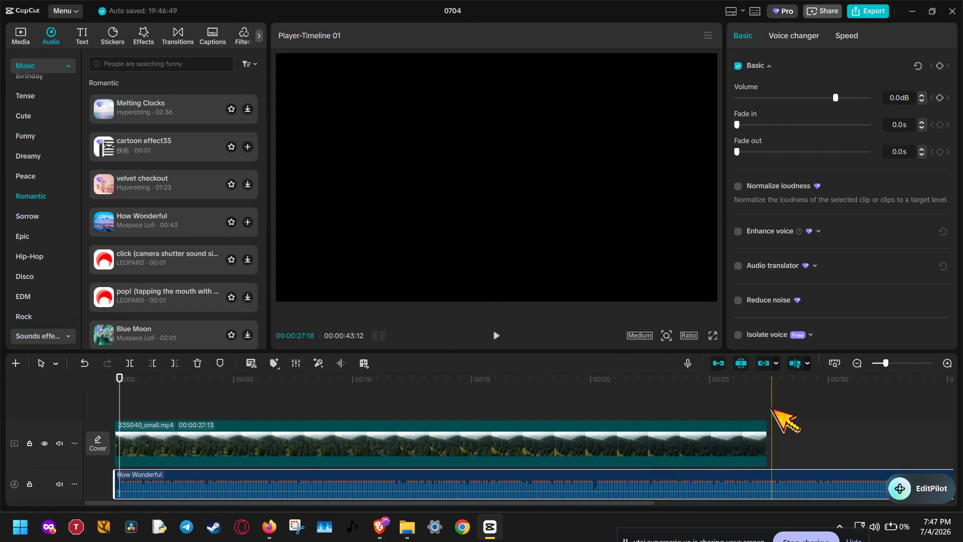
Step: Position the playhead at the end of the video clip and select the How Wonderful audio clip
click(803, 399)
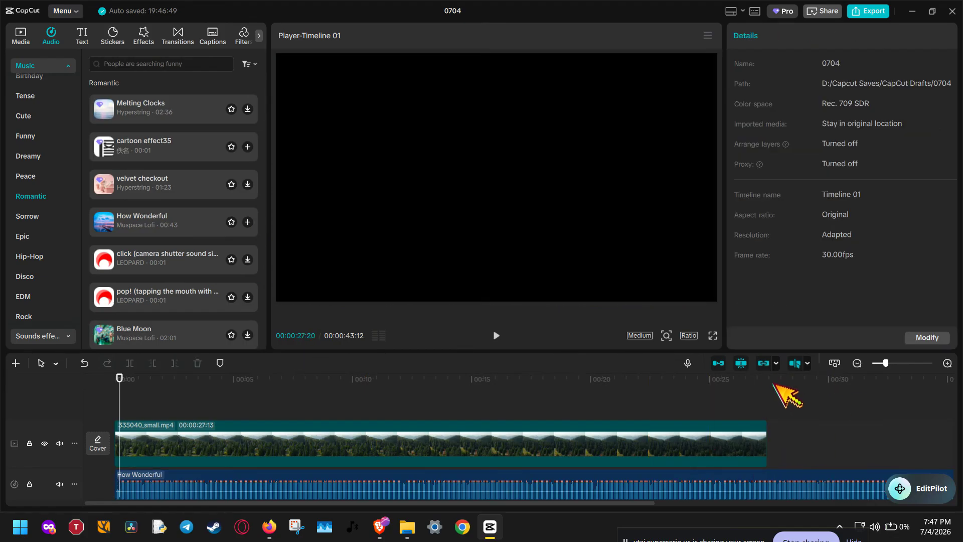
click(769, 389)
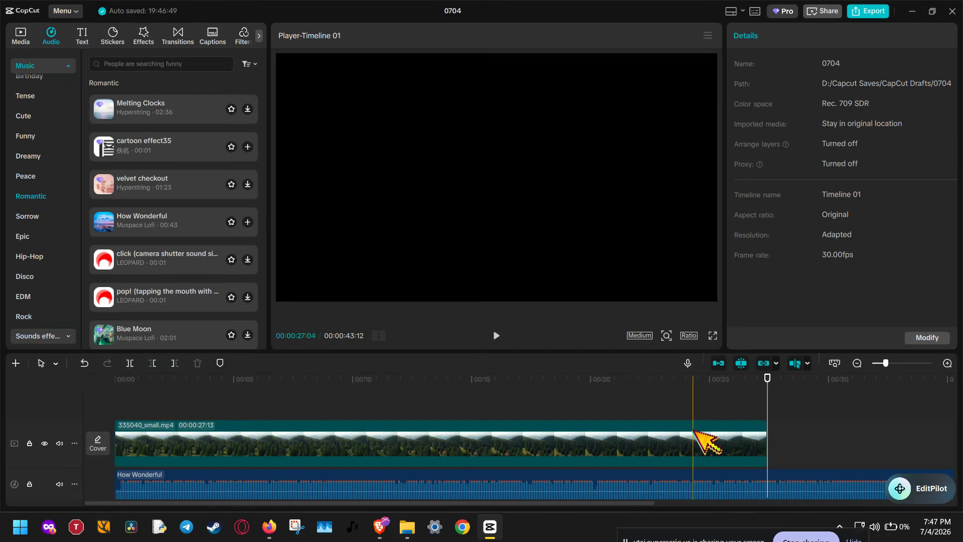
click(640, 484)
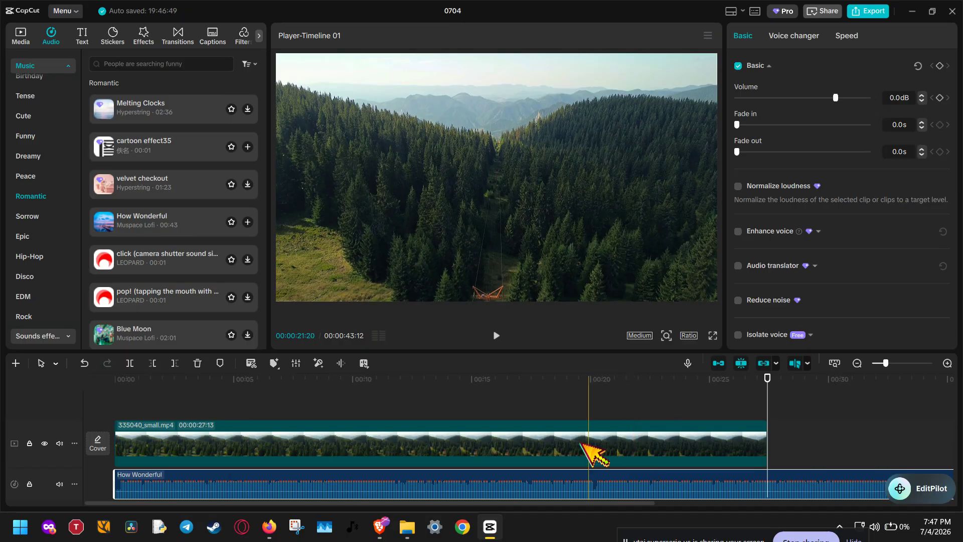
Step: Search the stock media library for "intro" and insert the fountain pen introduction clip before the forest video
click(21, 36)
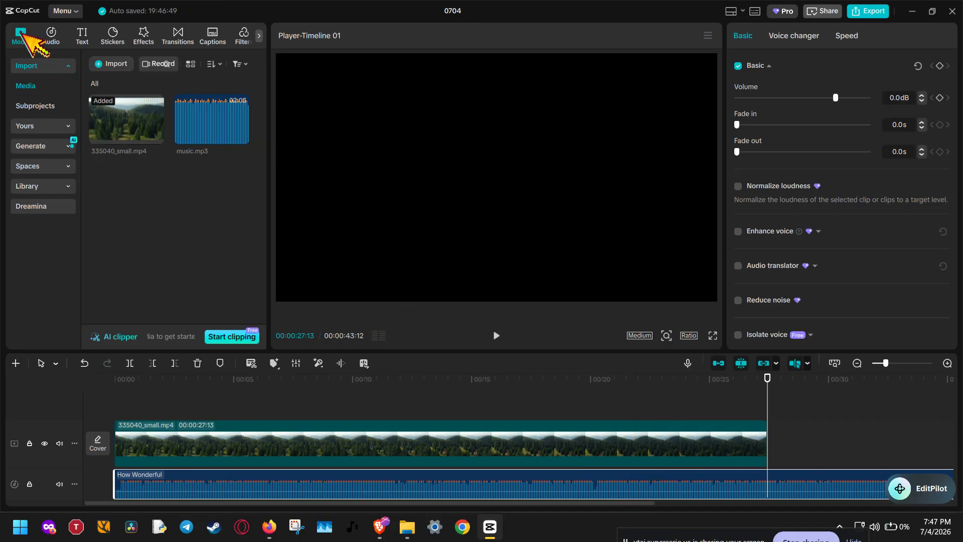
click(51, 187)
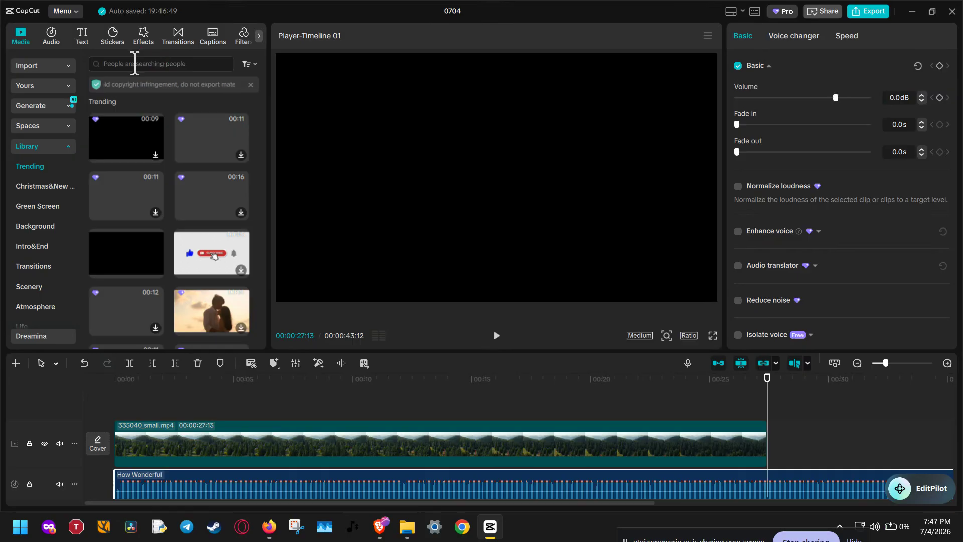
click(135, 63)
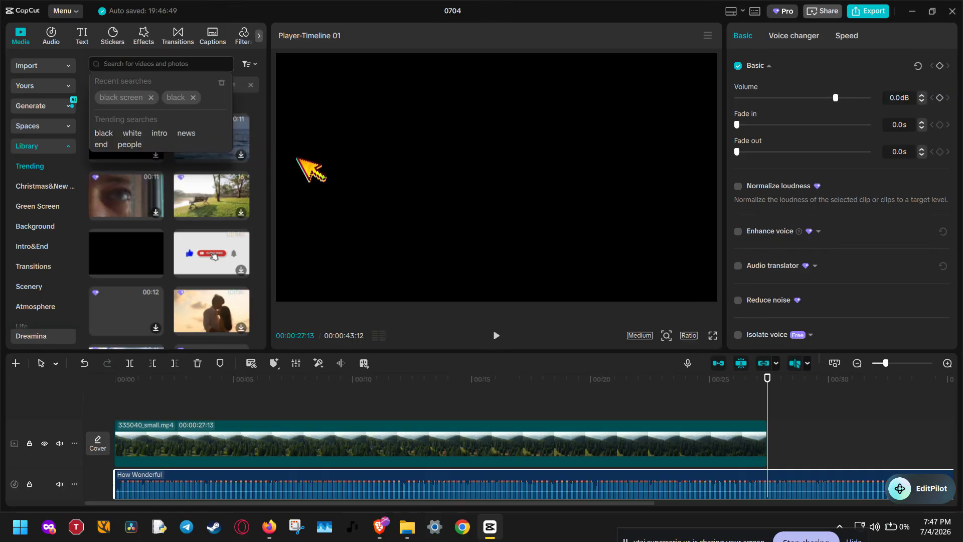
click(263, 97)
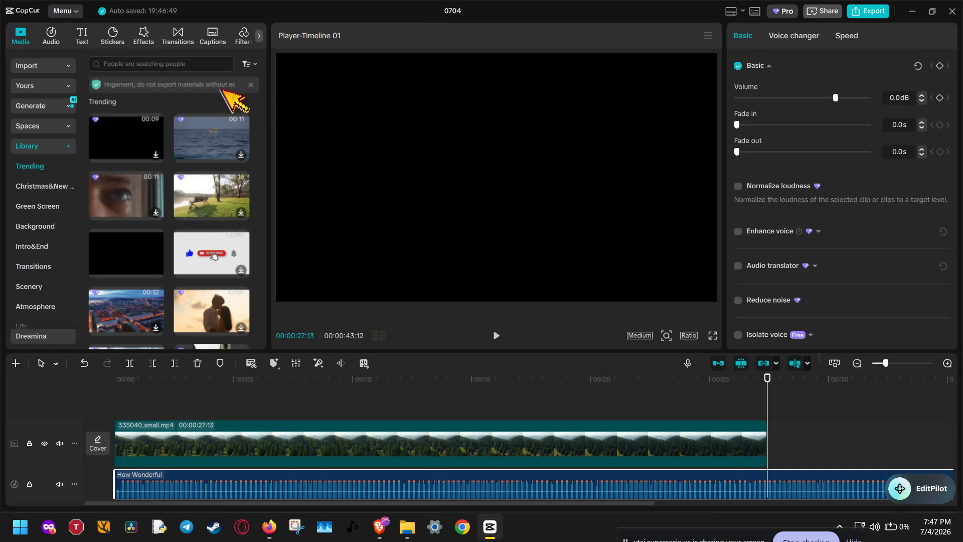
click(200, 64)
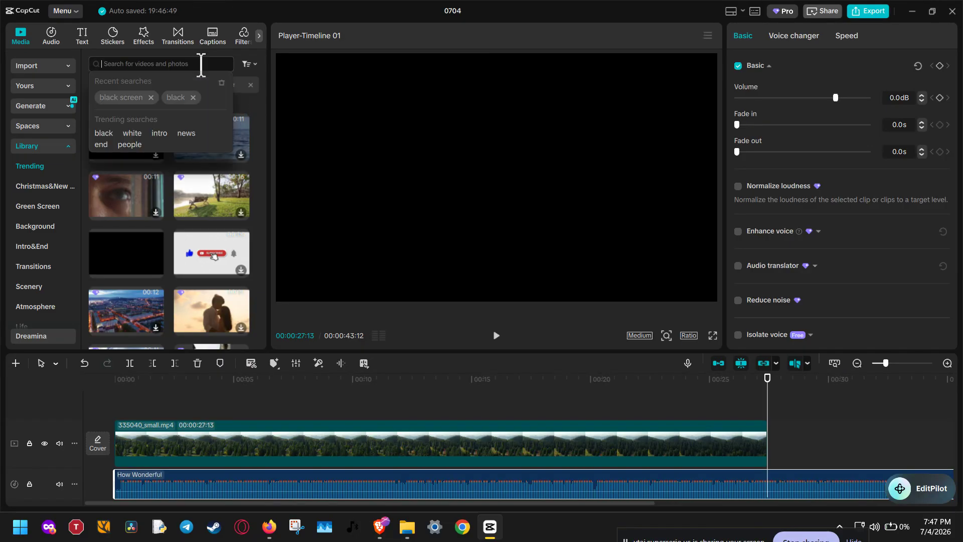
text(intro)
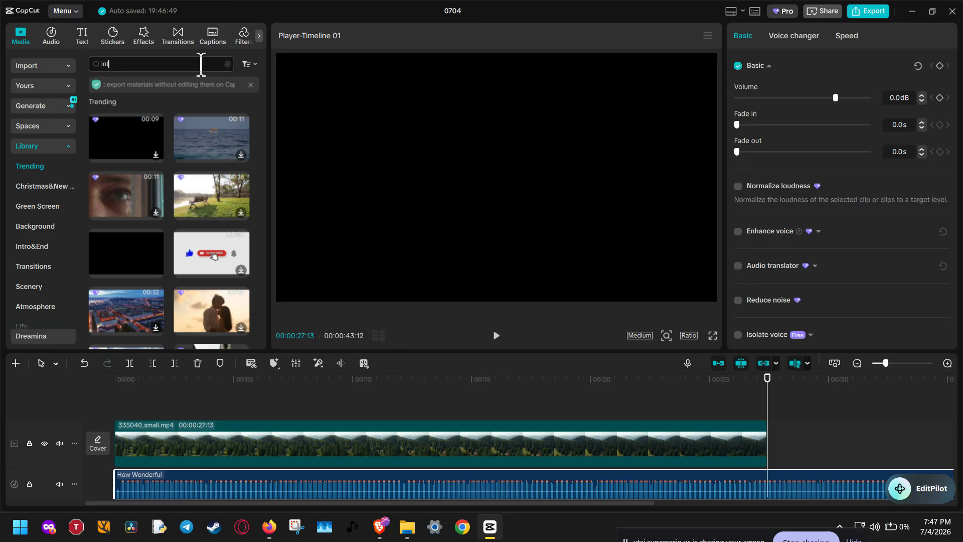
key(Return)
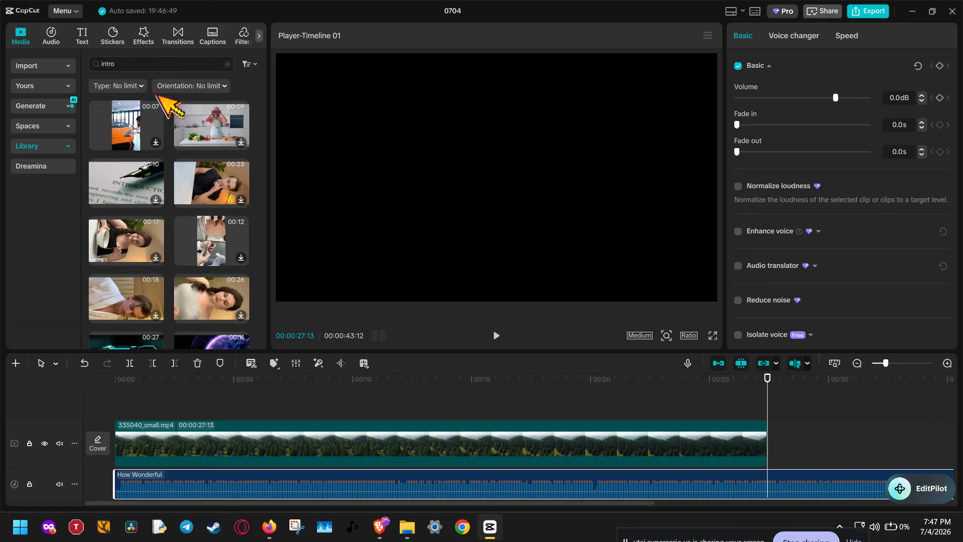
click(127, 175)
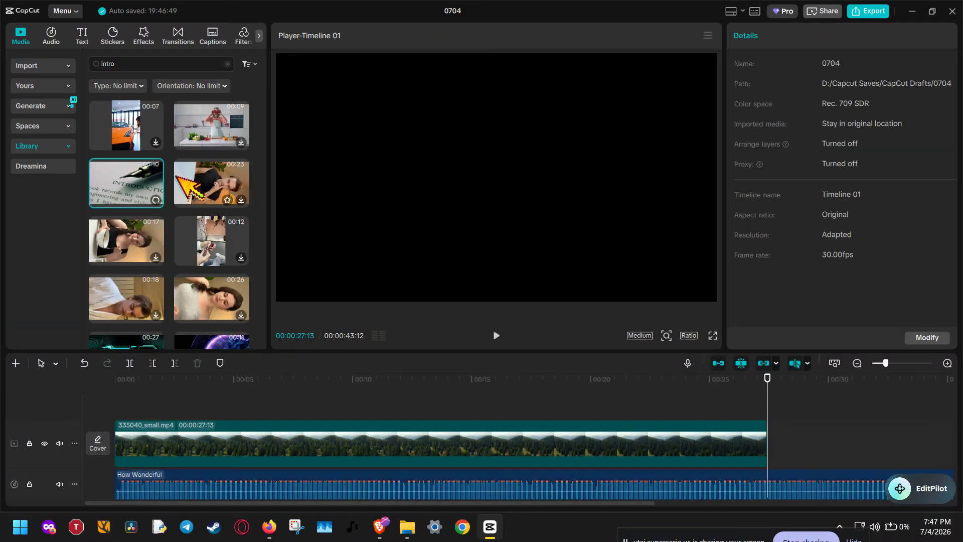
drag(129, 183, 111, 450)
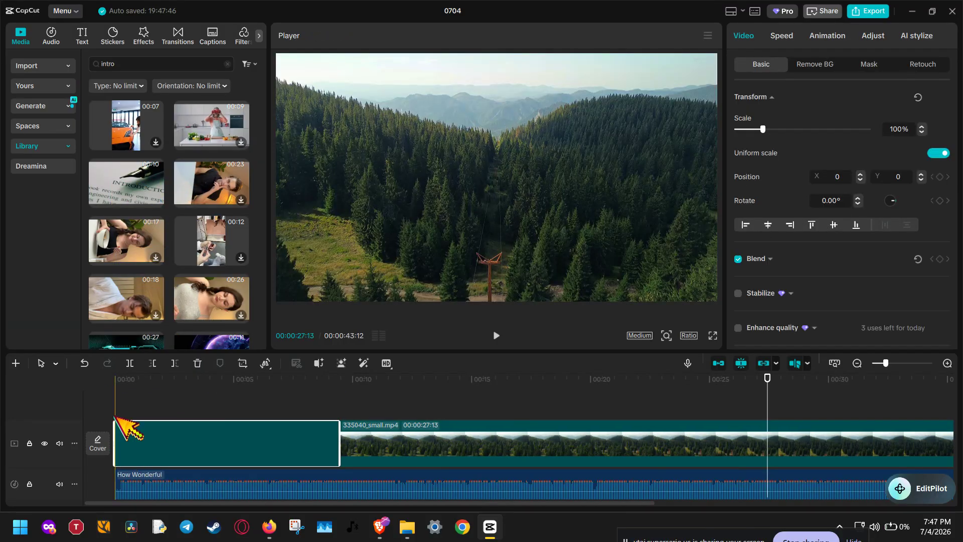
Step: Play the timeline from the beginning through the fountain pen clip and into the forest video
click(117, 391)
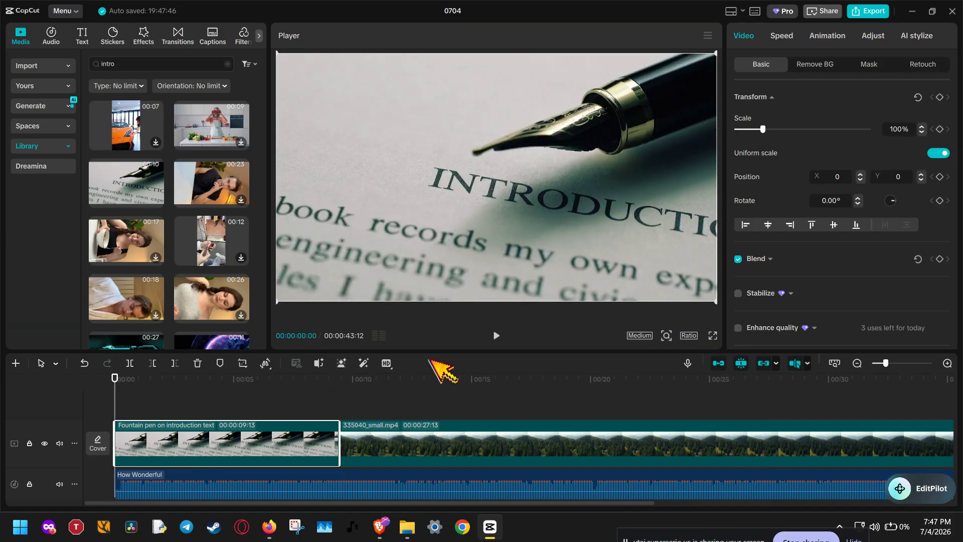
click(497, 335)
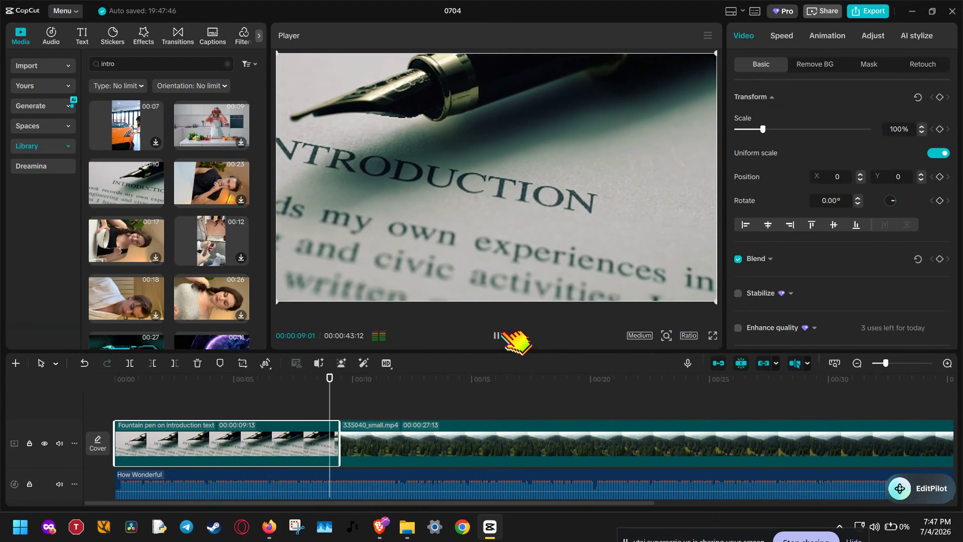
click(504, 332)
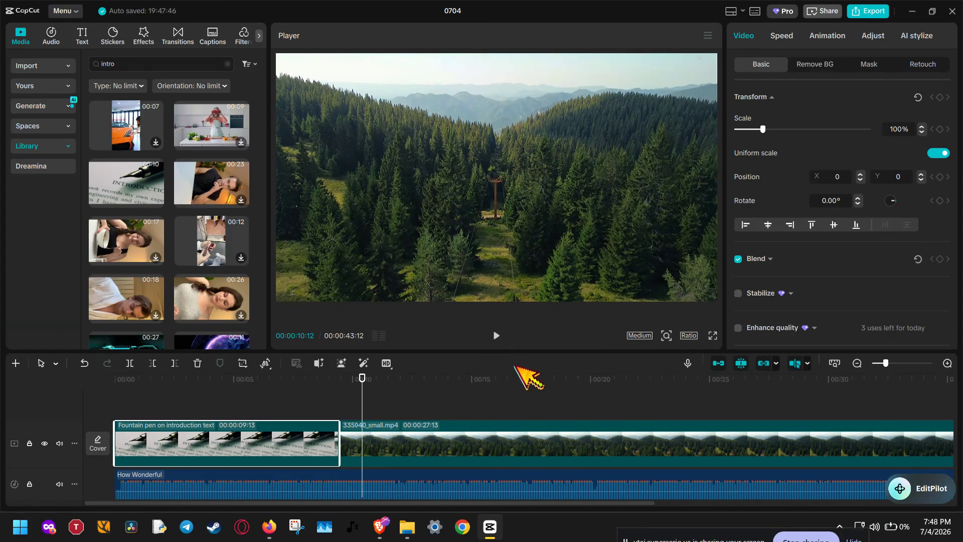
Step: Run the sound copyright check on the project, and repeat it with the How Wonderful audio clip selected
click(46, 40)
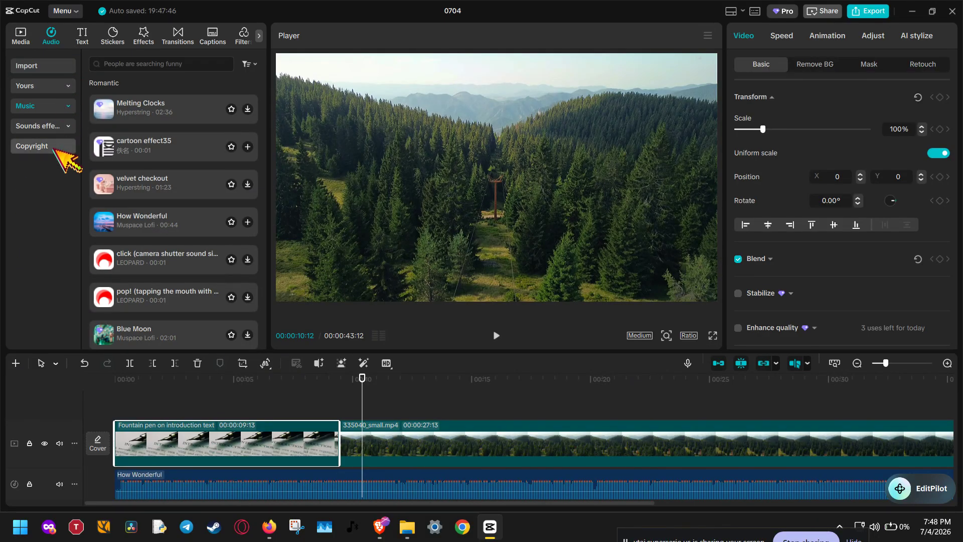
click(59, 145)
click(239, 110)
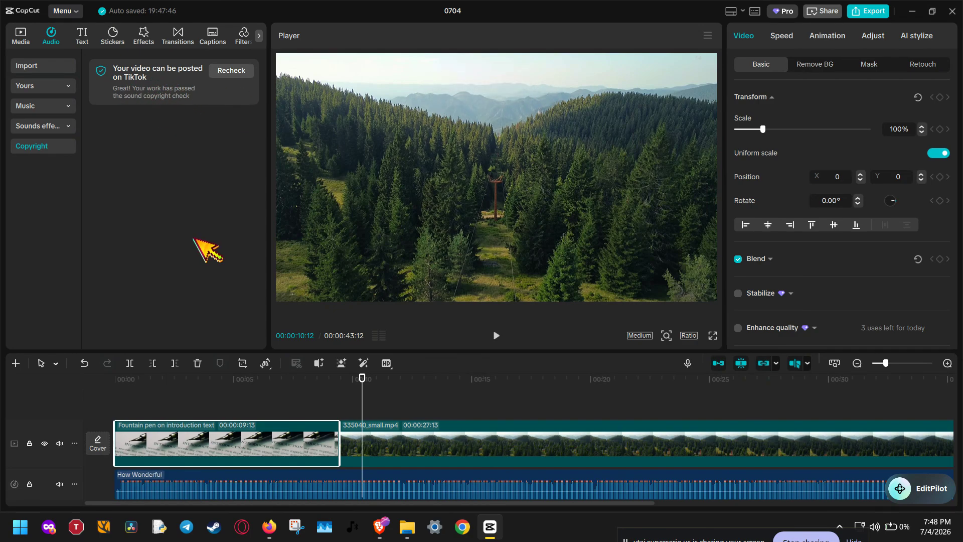
click(365, 494)
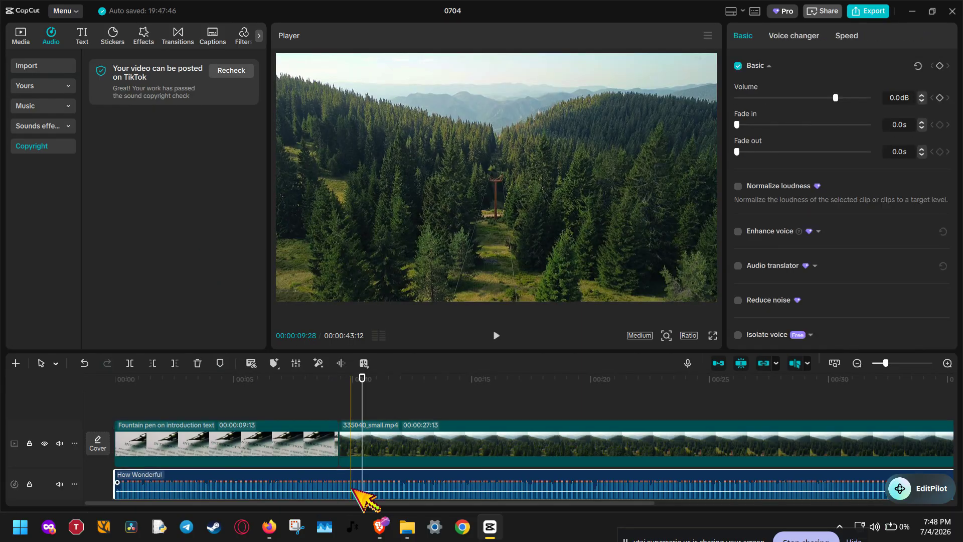
click(231, 72)
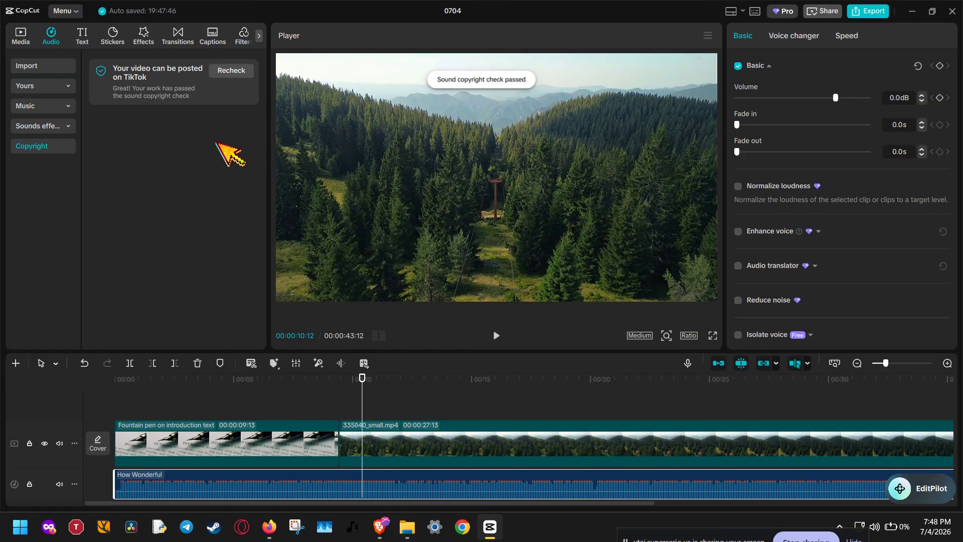
Step: Fit the whole timeline in view to compare the end of the audio with the video
click(834, 363)
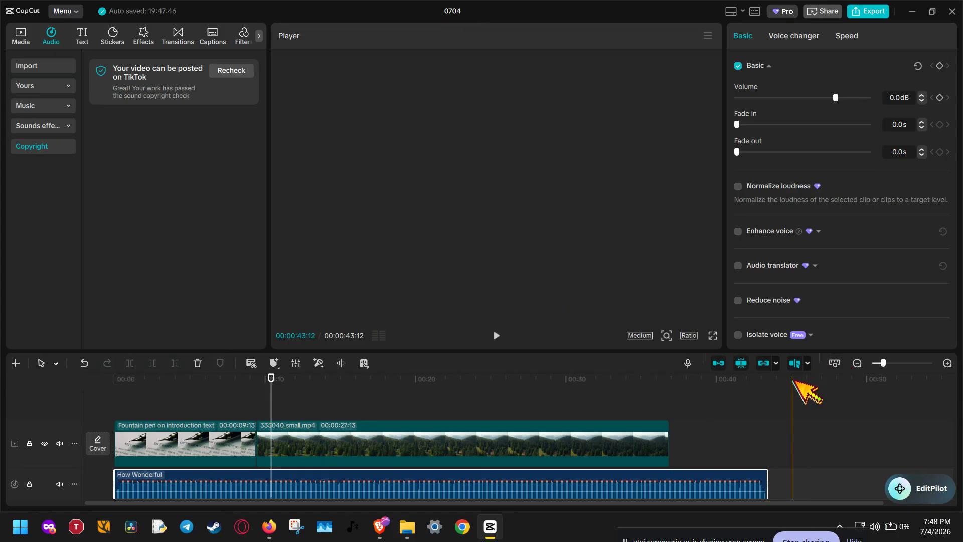